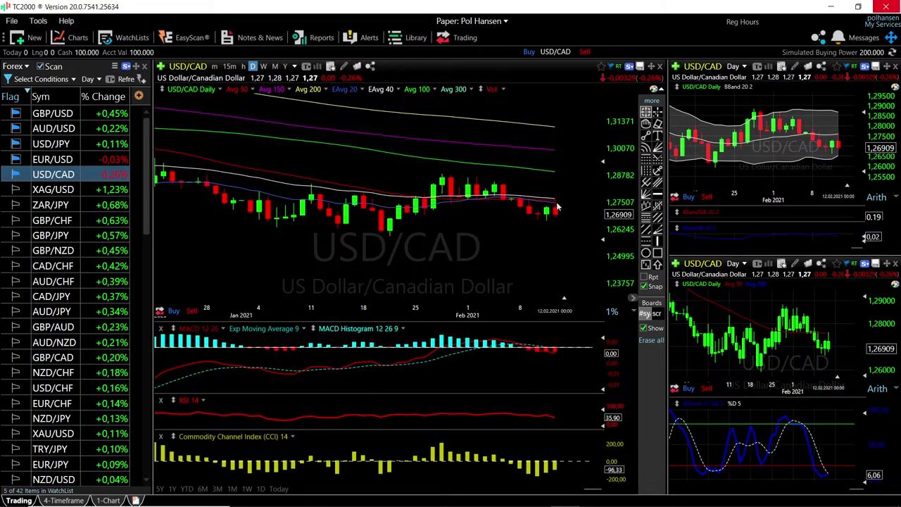
- Scroll the USD/CAD daily chart to view its moving averages and MACD, RSI and CCI panes
scroll(557, 205, "up", 5)
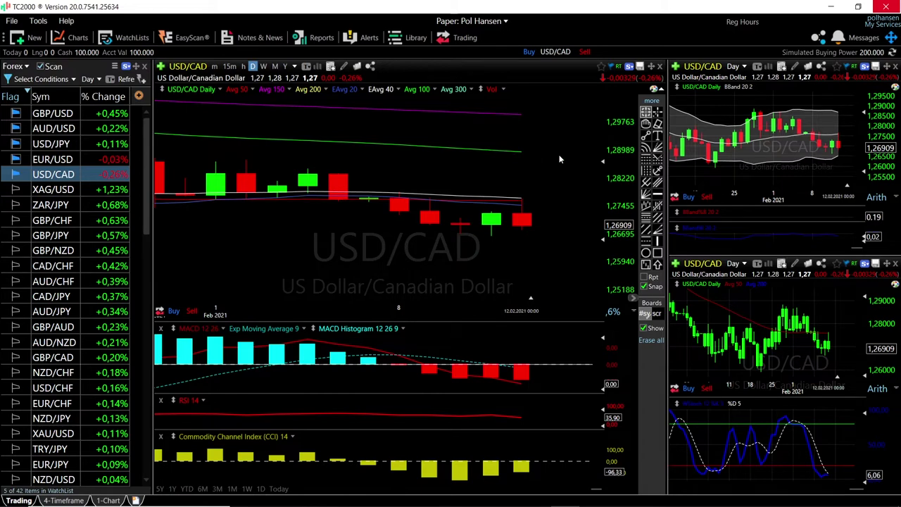
- Place a horizontal support line at 1.25892 on the main USD/CAD daily chart
scroll(531, 241, "down", 1)
scroll(532, 239, "down", 1)
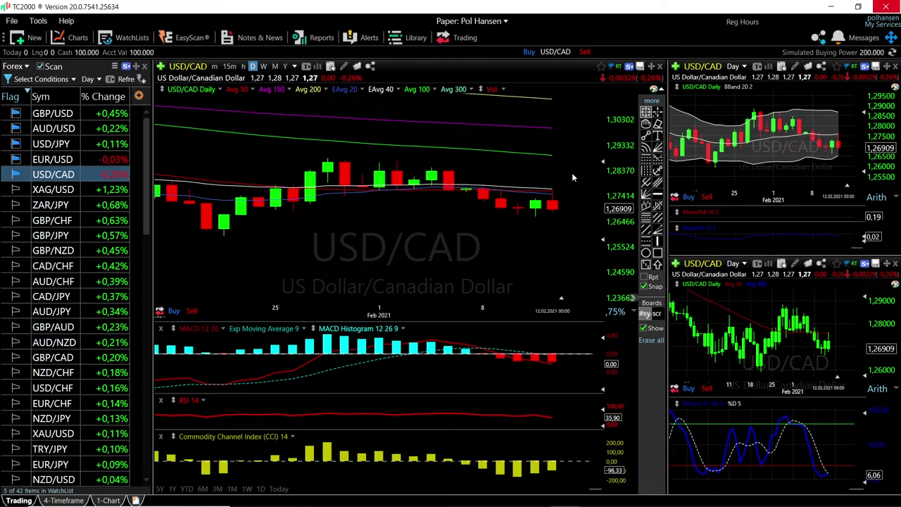
left_click(659, 195)
left_click(229, 232)
scroll(521, 229, "down", 2)
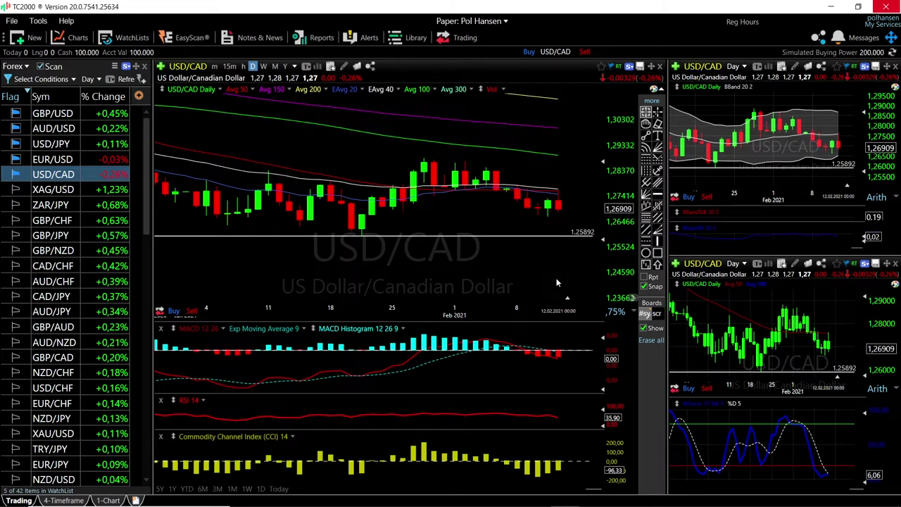
left_click(565, 220)
mouse_move(423, 162)
left_mouse_down()
mouse_move(504, 179)
mouse_move(558, 211)
mouse_move(548, 215)
left_mouse_up()
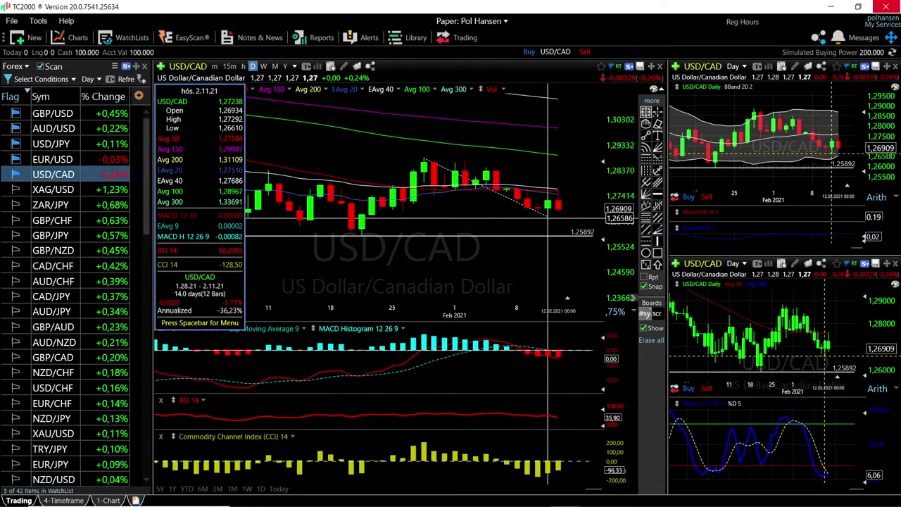
left_click_drag(548, 214, 548, 215)
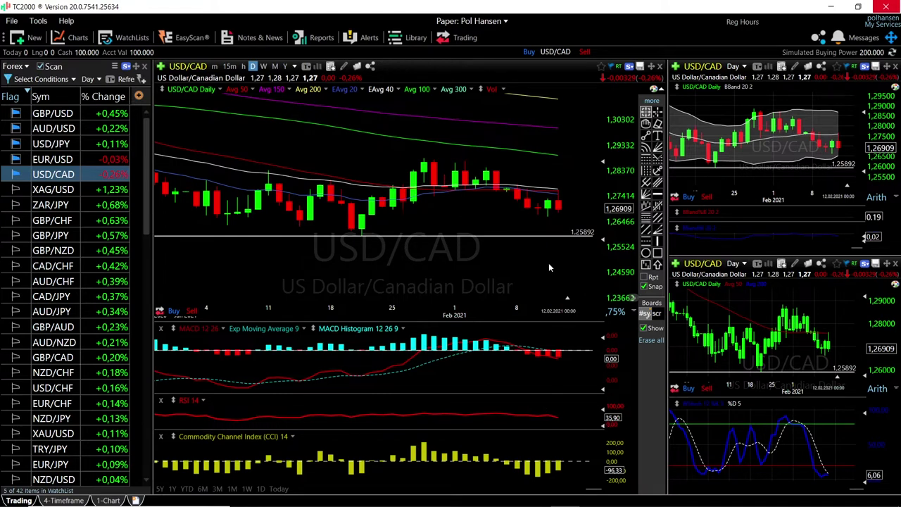
- Zoom the USD/CAD chart out and back in, then load EUR/USD into all charts
scroll(549, 263, "down", 1)
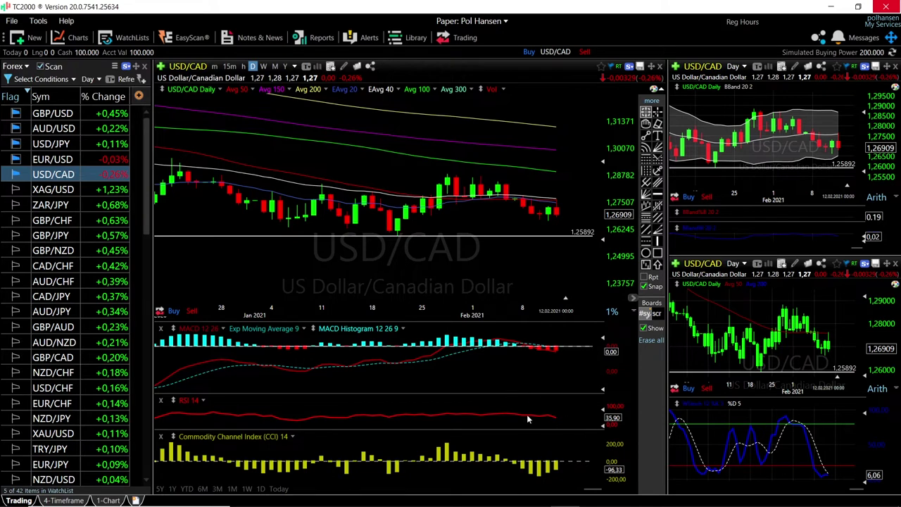
scroll(554, 221, "up", 2)
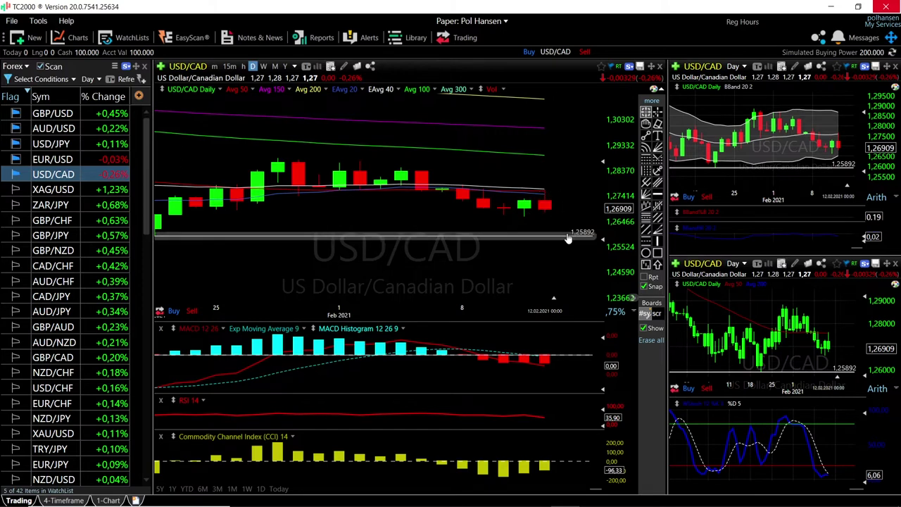
scroll(552, 183, "down", 2)
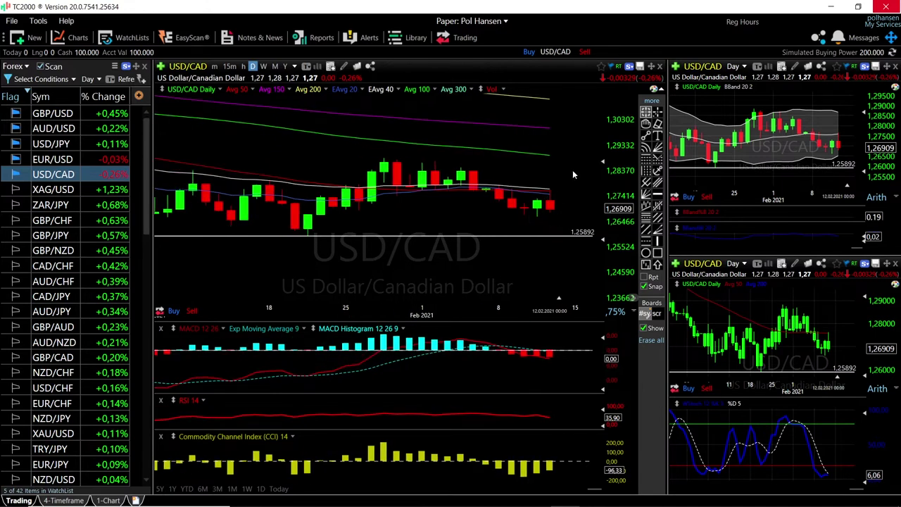
scroll(573, 171, "down", 2)
scroll(573, 170, "down", 4)
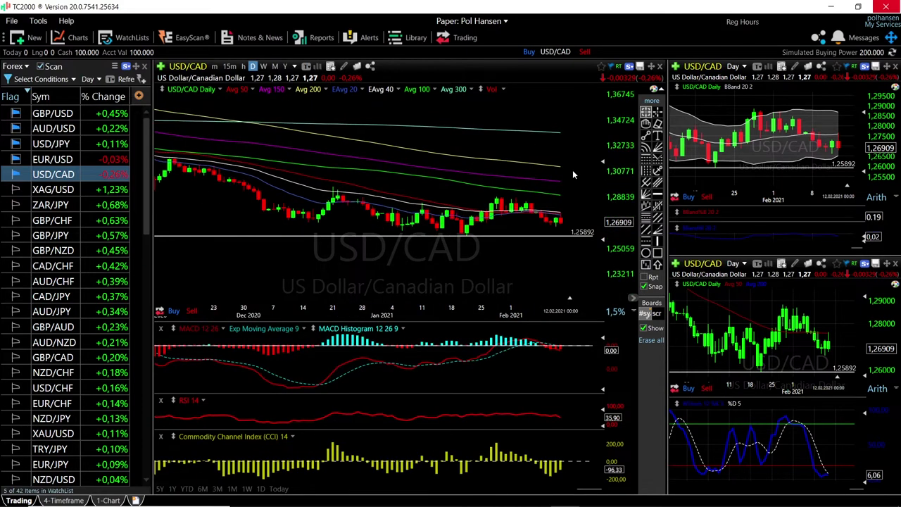
scroll(350, 169, "down", 2)
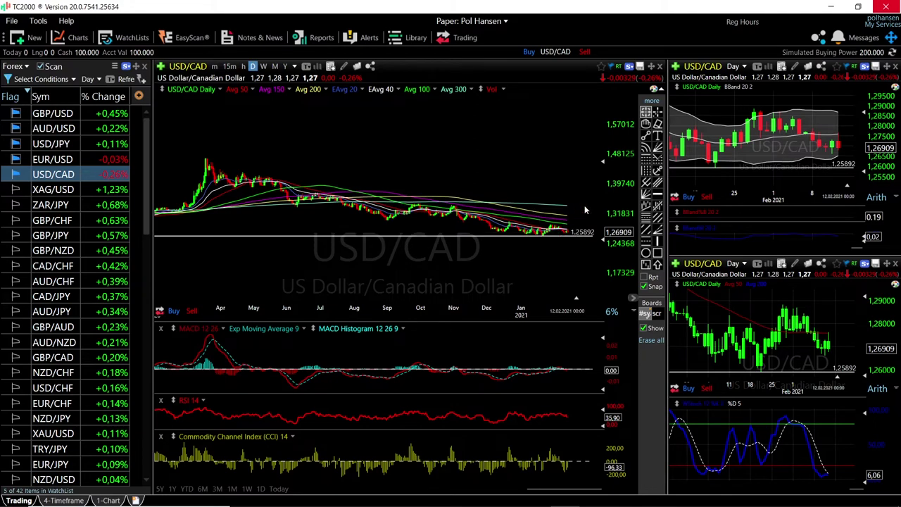
scroll(579, 201, "up", 3)
scroll(580, 206, "up", 4)
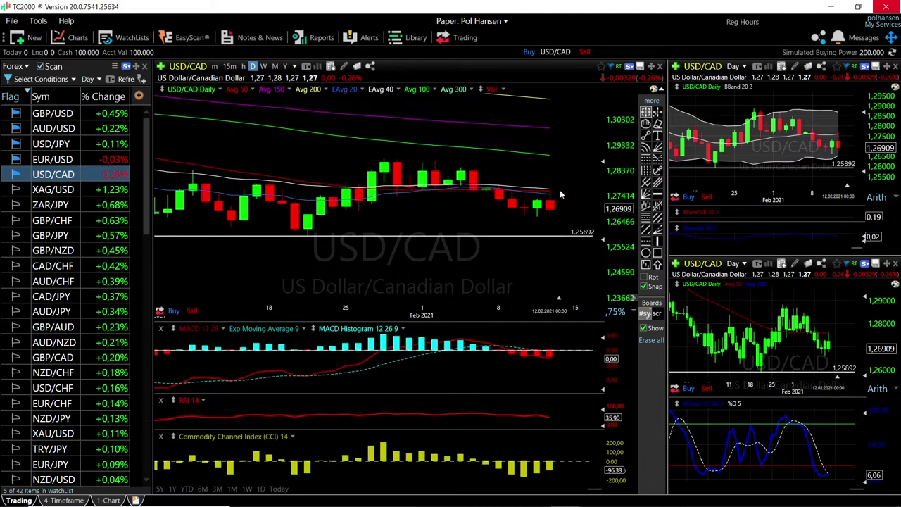
mouse_move(550, 191)
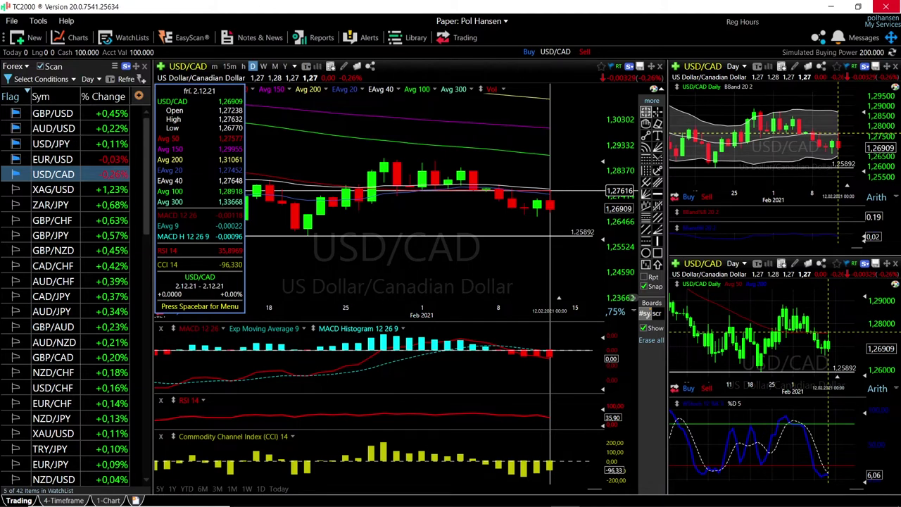
left_click(70, 158)
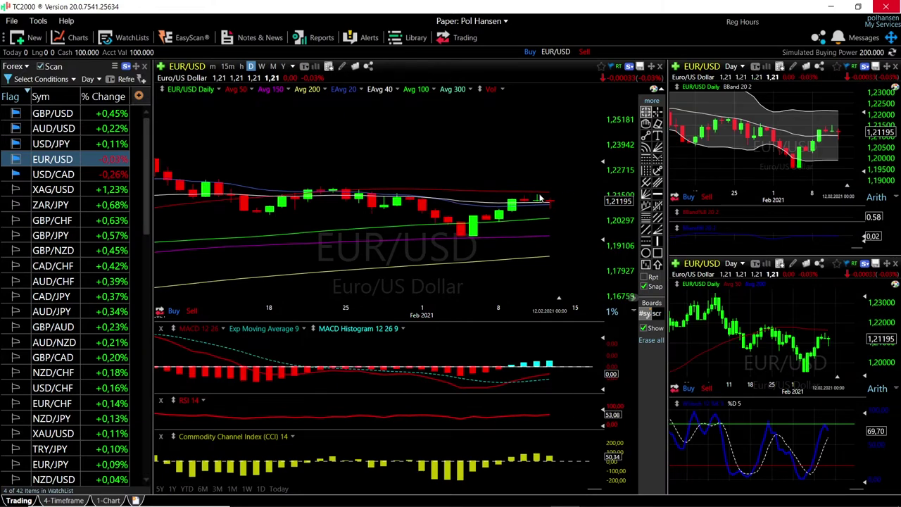
- Draw a horizontal resistance line at 1.21638 on the EUR/USD daily chart
left_click(657, 194)
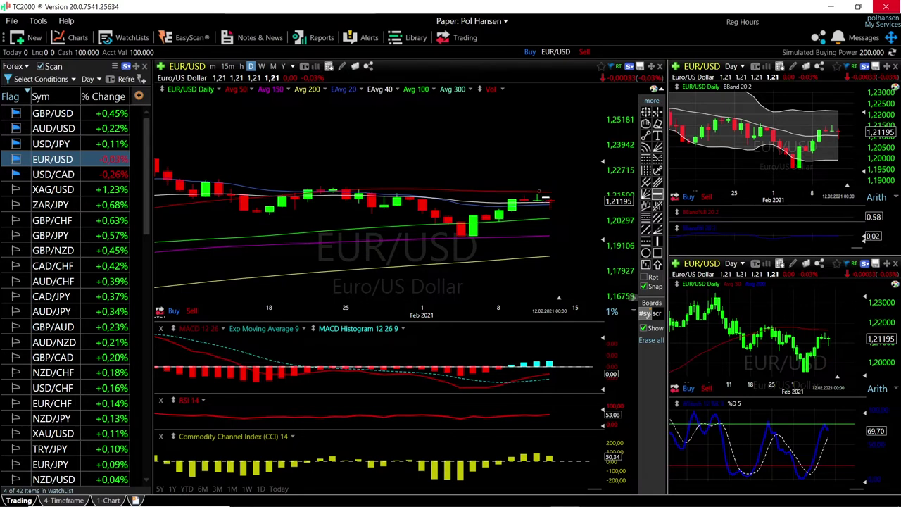
left_click(534, 191)
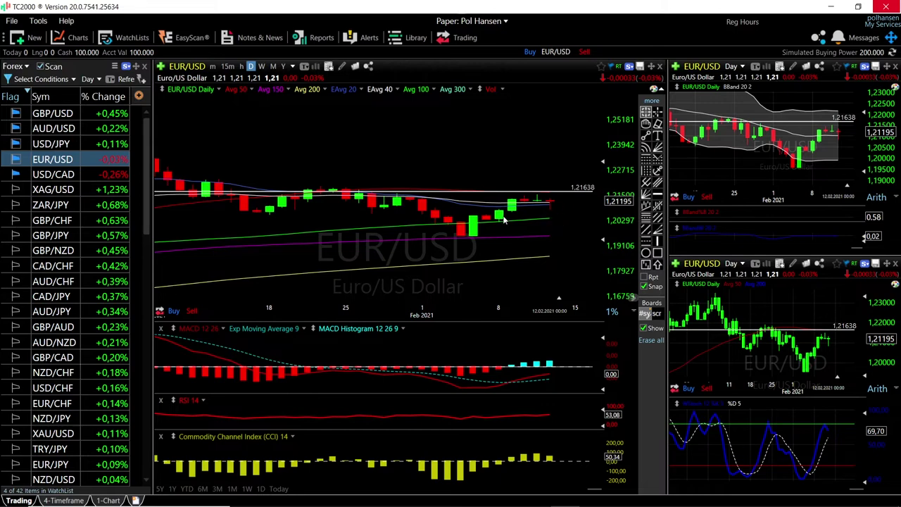
- Check EUR/USD price readouts around the 1.21638 line and zoom out to several weeks
left_click(550, 207)
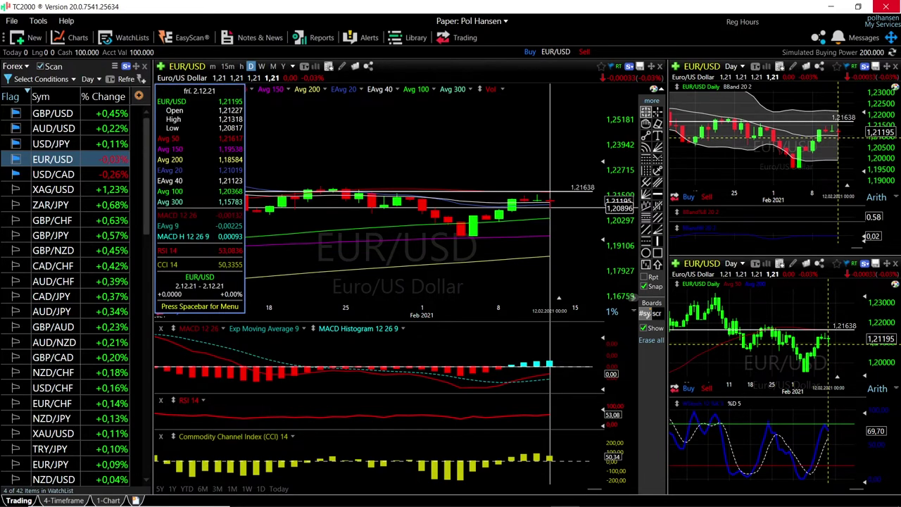
left_click(551, 205)
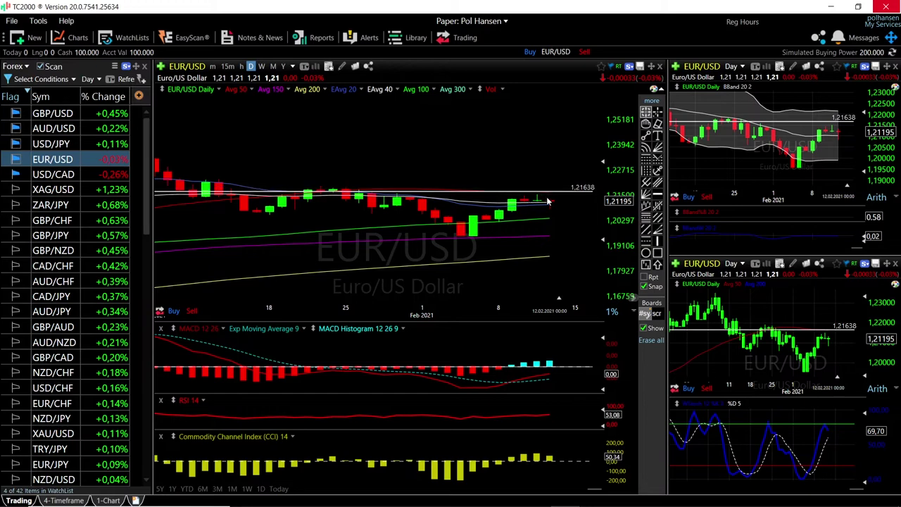
left_click(551, 220)
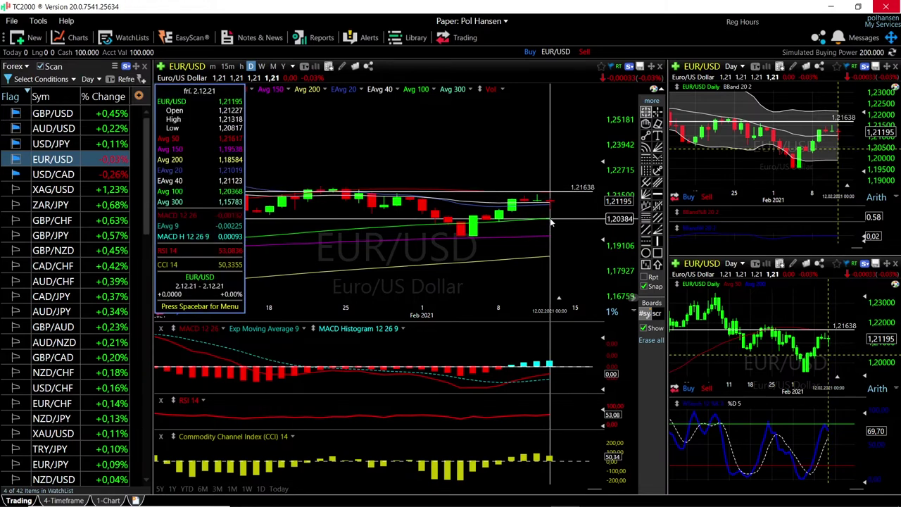
left_click(552, 237)
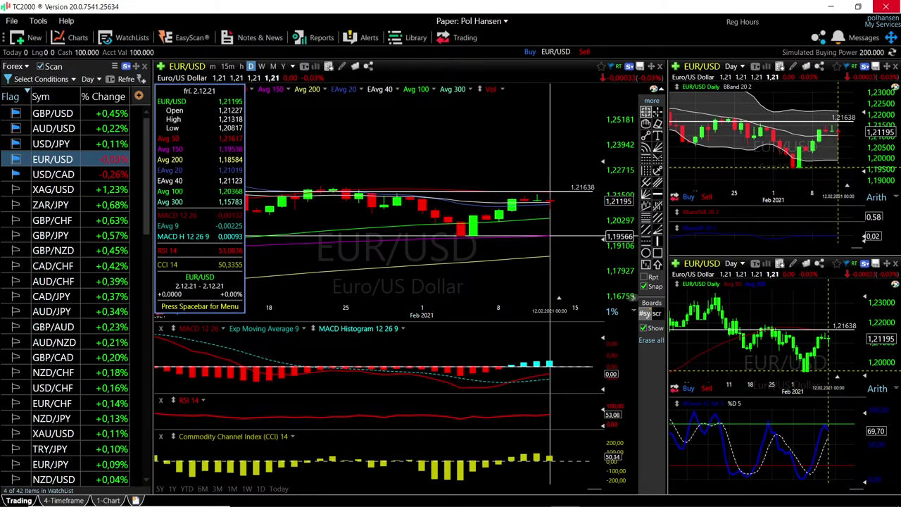
scroll(546, 211, "down", 3)
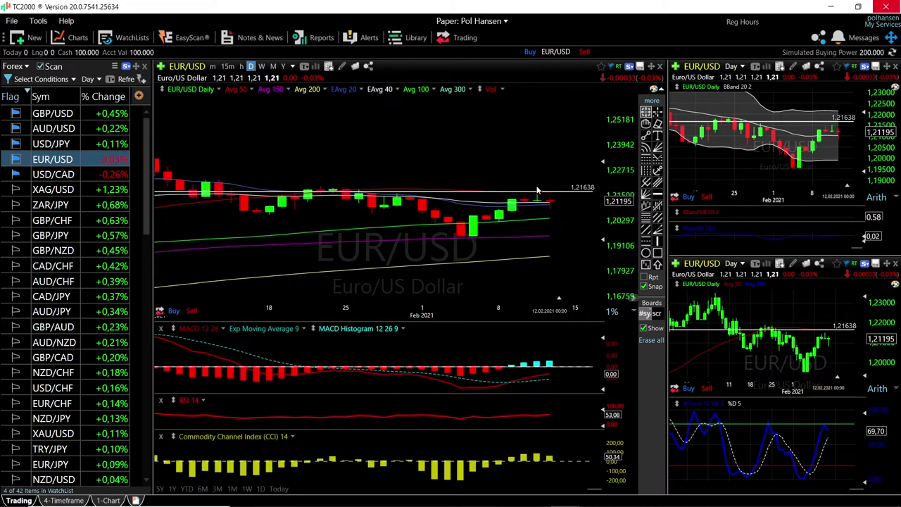
left_click(320, 160)
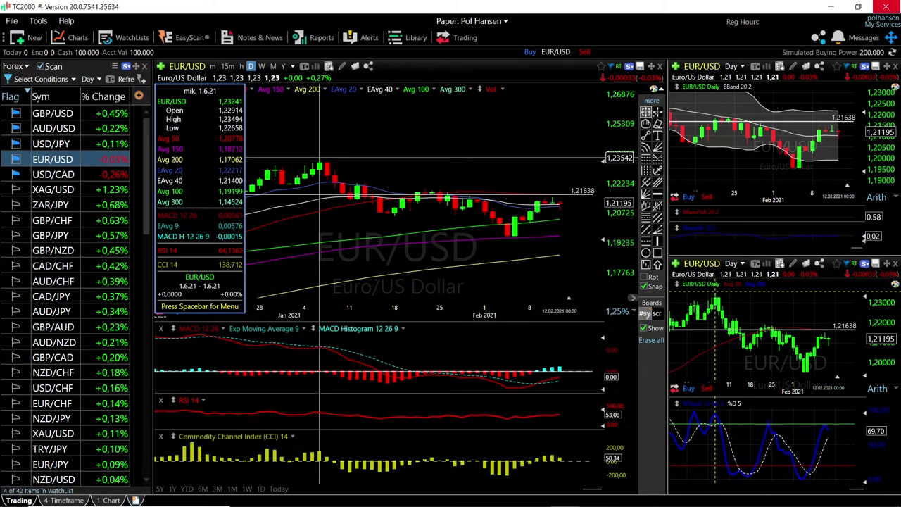
left_click(320, 159)
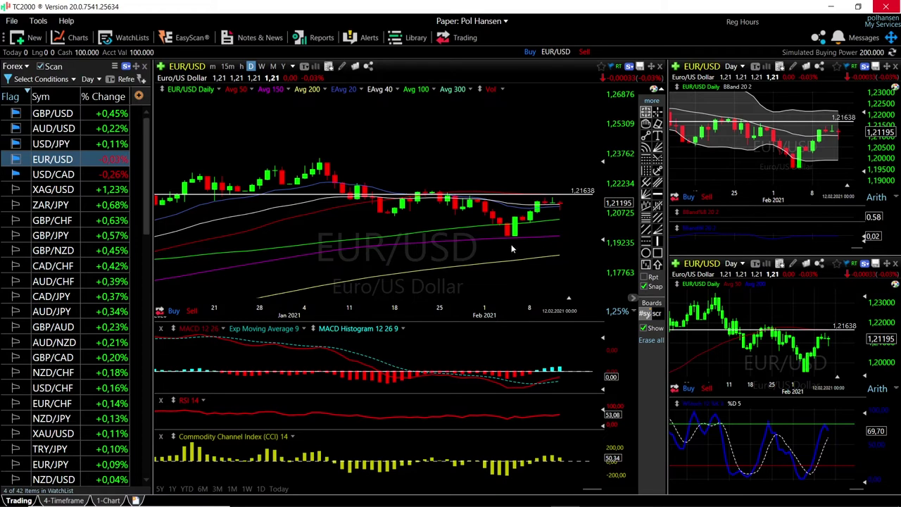
left_click(532, 234)
- Select USD/JPY from the watchlist and check the 2.10.21 candle's values
key("Up")
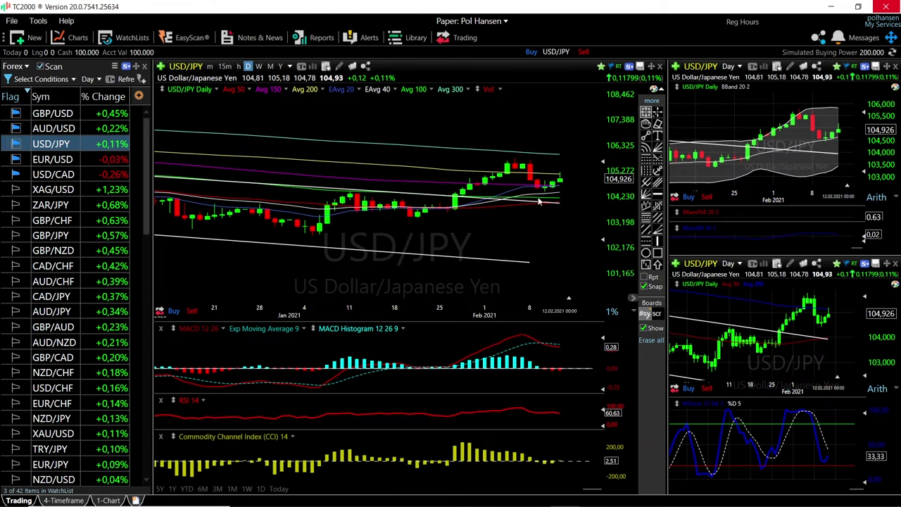
scroll(560, 185, "up", 3)
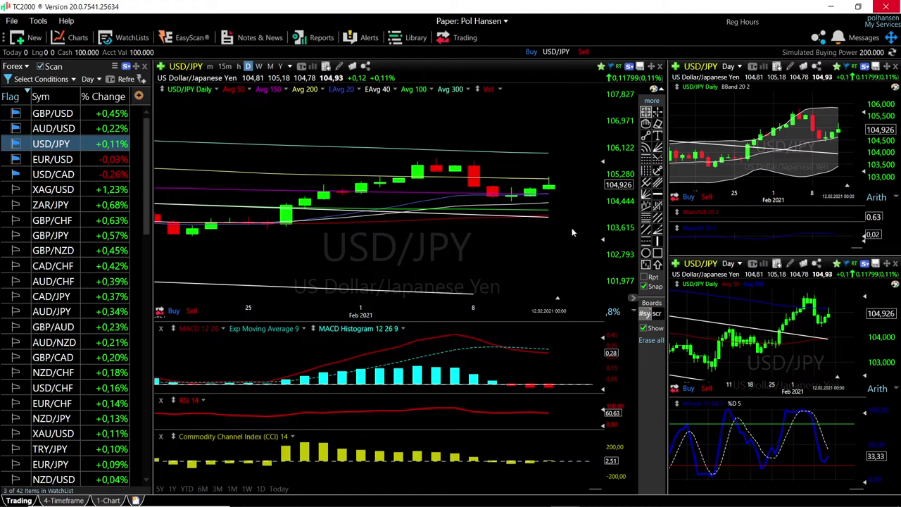
scroll(572, 227, "down", 3)
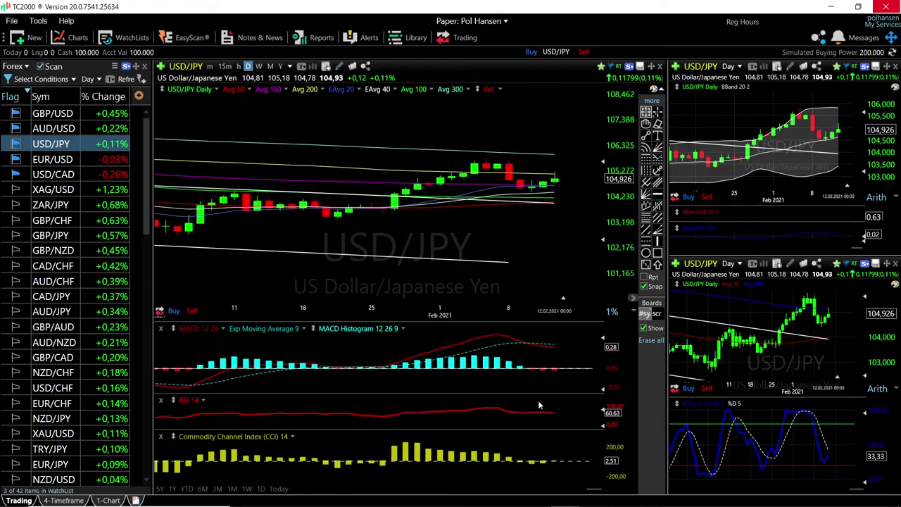
left_click(532, 190)
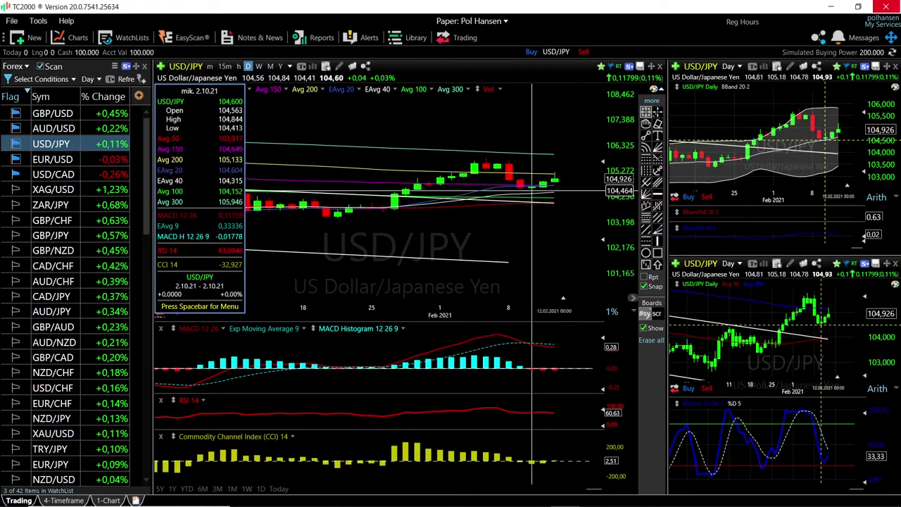
scroll(531, 190, "down", 3)
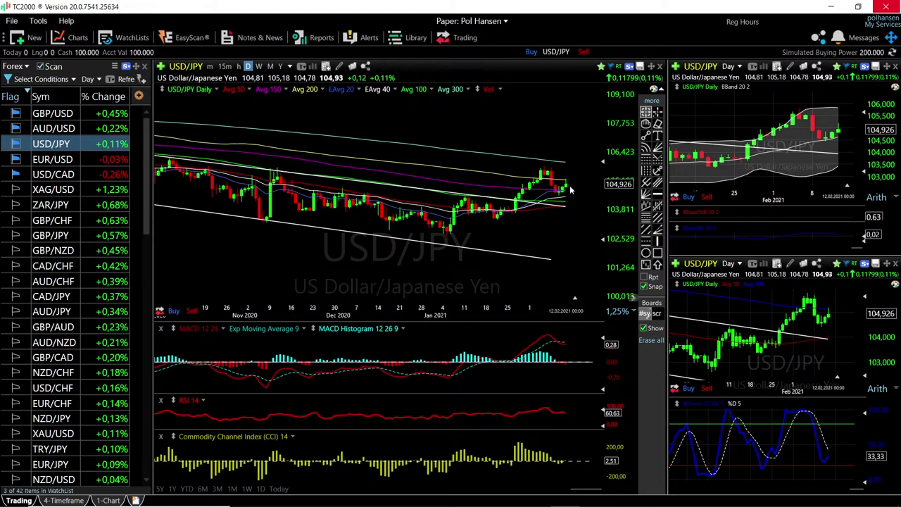
- Draw horizontal lines on USD/JPY at 102.596, 103.328 and 104.4125
left_click(658, 194)
left_click(449, 232)
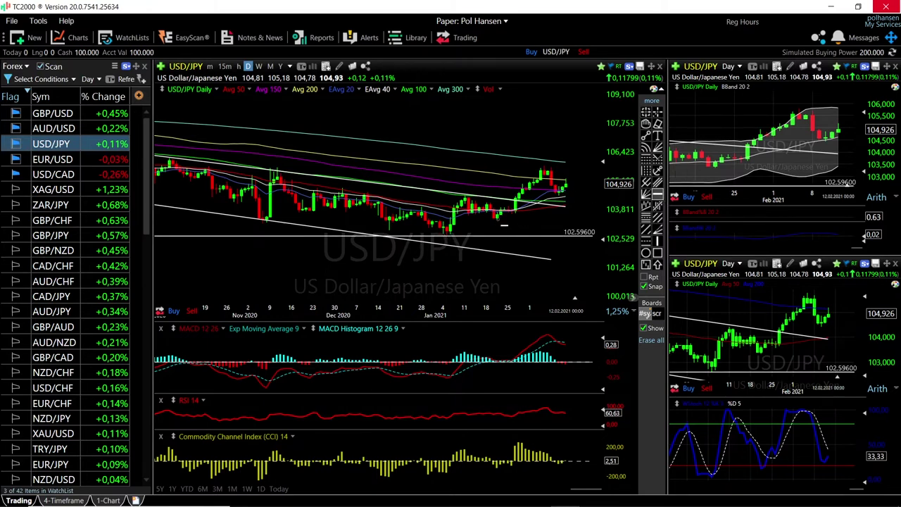
left_click(505, 225)
left_click(561, 194)
- Erase the two descending white trendlines from the USD/JPY chart
left_click(657, 123)
left_click(501, 255)
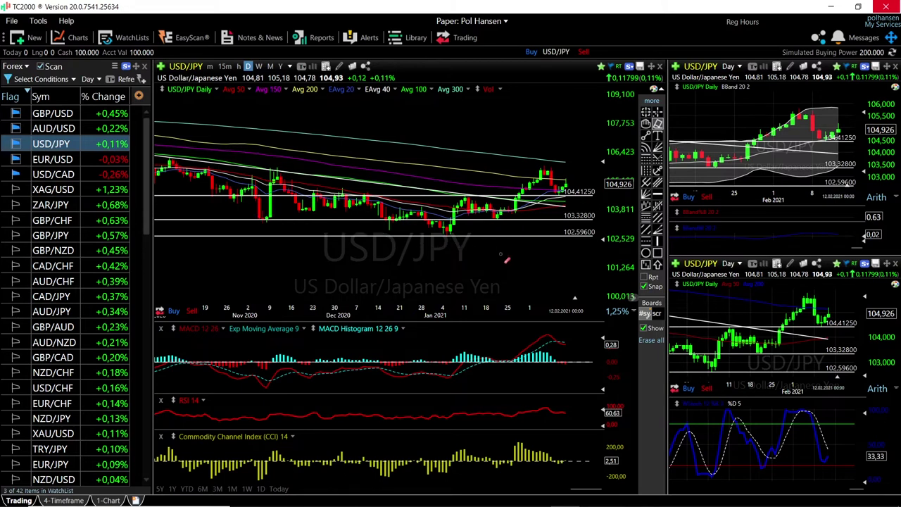
left_click(367, 186)
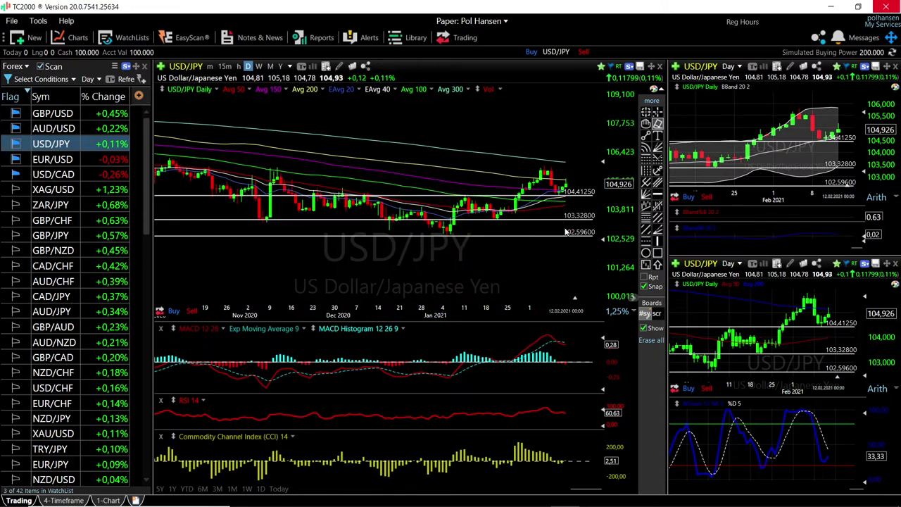
scroll(566, 234, "up", 2)
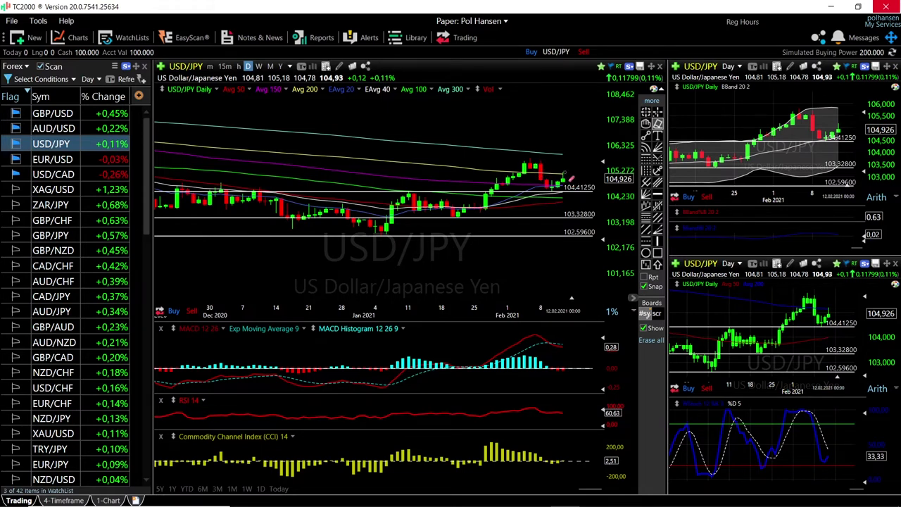
- Leave eraser mode and add a horizontal resistance line at 105.8105 on USD/JPY
key("Escape")
scroll(549, 173, "down", 3)
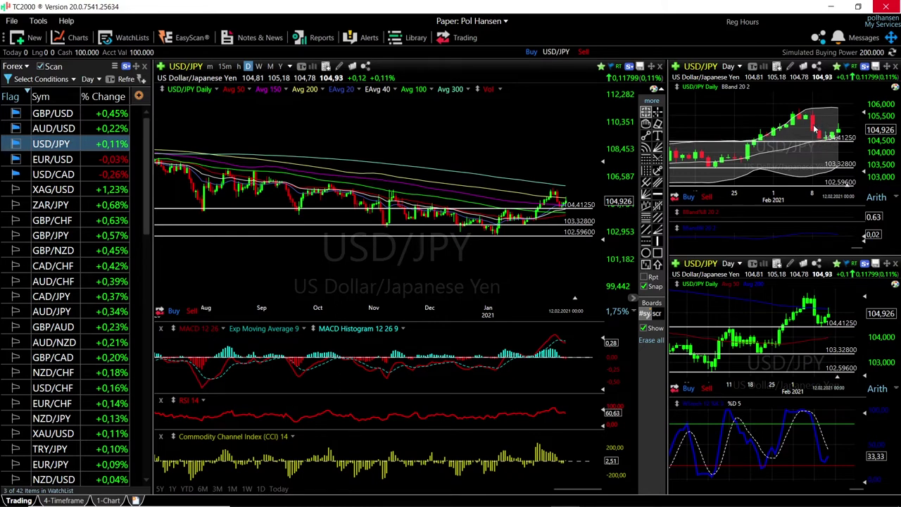
mouse_move(825, 144)
mouse_move(839, 107)
left_click(567, 187)
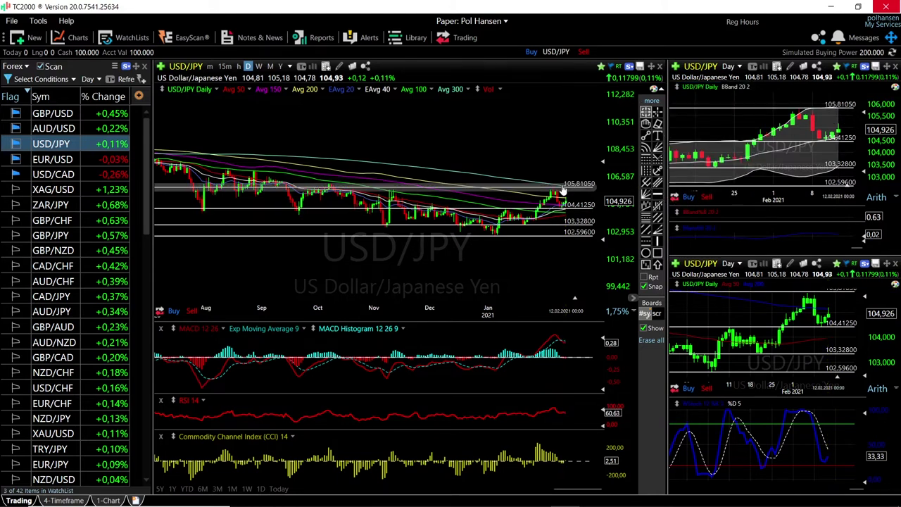
- Switch the charts to AUD/USD, showing its rising trendlines and 0.80064 level
scroll(562, 184, "up", 3)
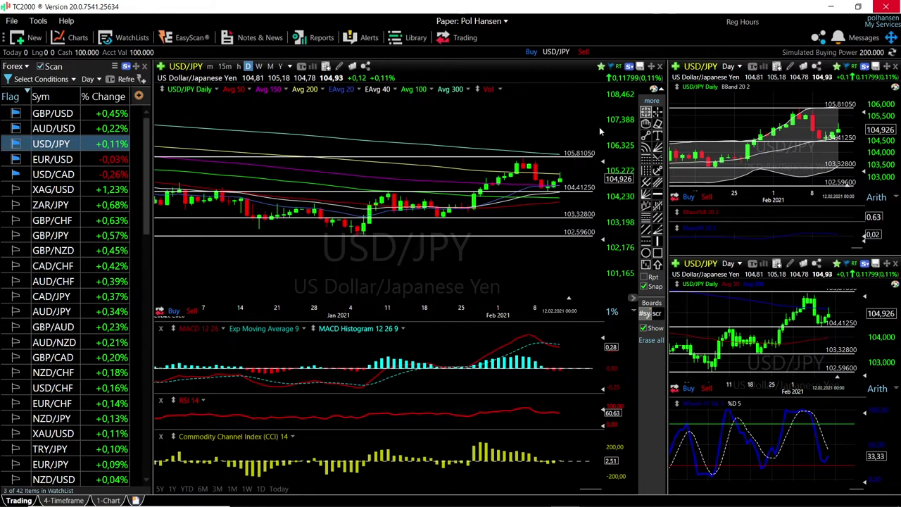
scroll(577, 130, "down", 1)
scroll(573, 127, "down", 1)
left_click(59, 130)
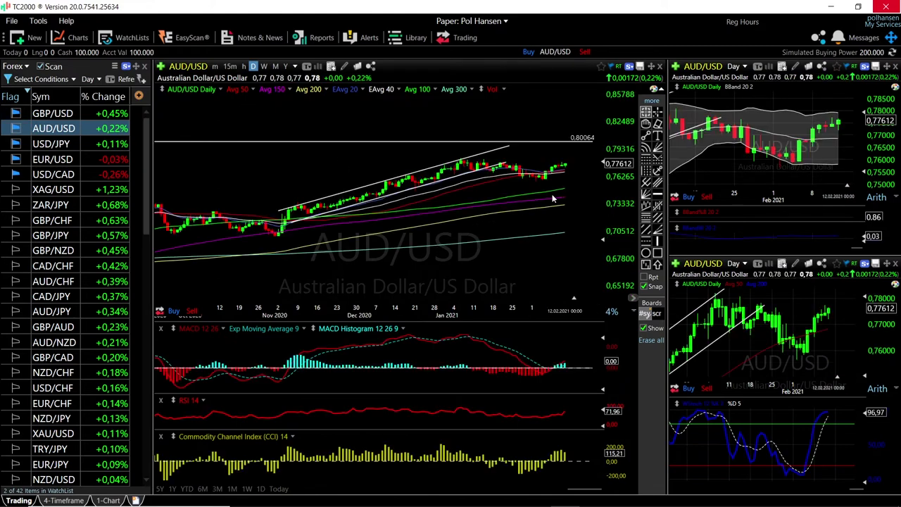
scroll(558, 192, "up", 3)
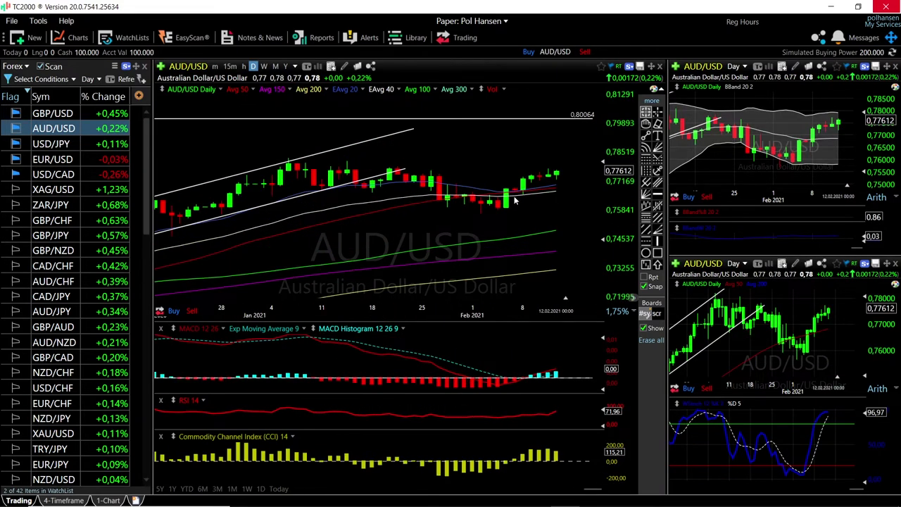